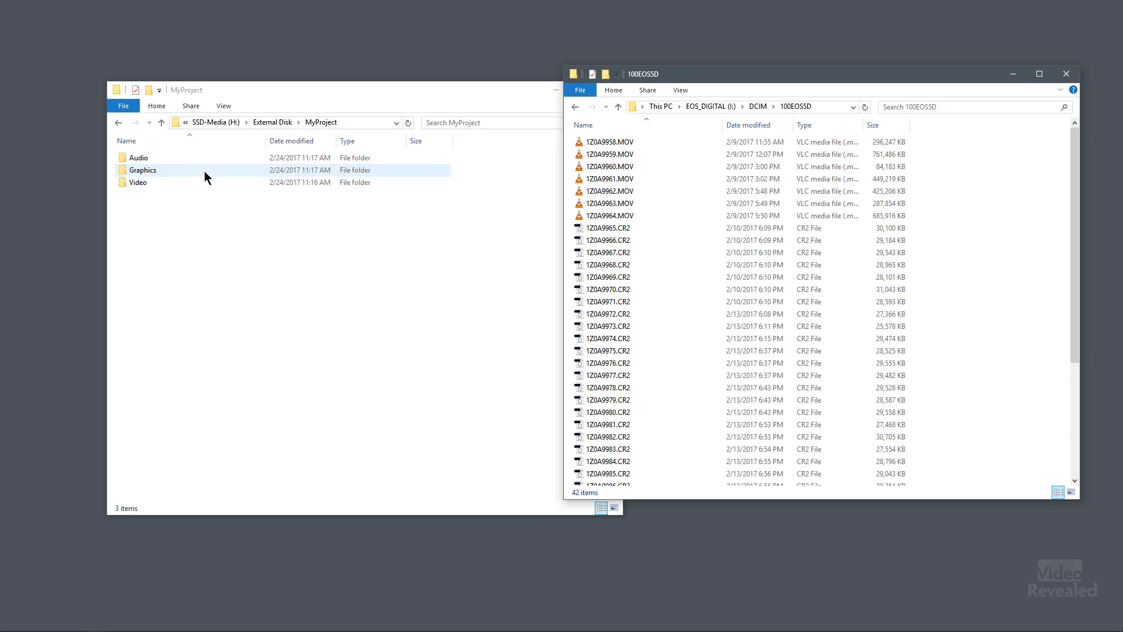
- Create a new folder named 5D inside MyProject's Video folder
{"action": "double_click", "coordinate": [163, 183]}
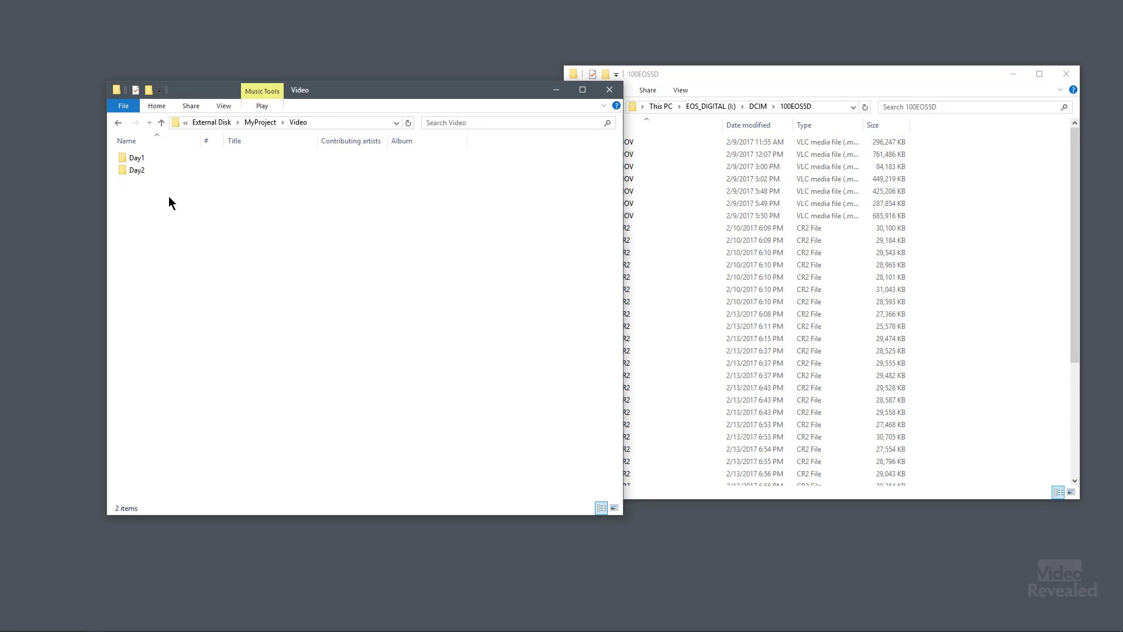
{"action": "key", "text": "ctrl+shift+n"}
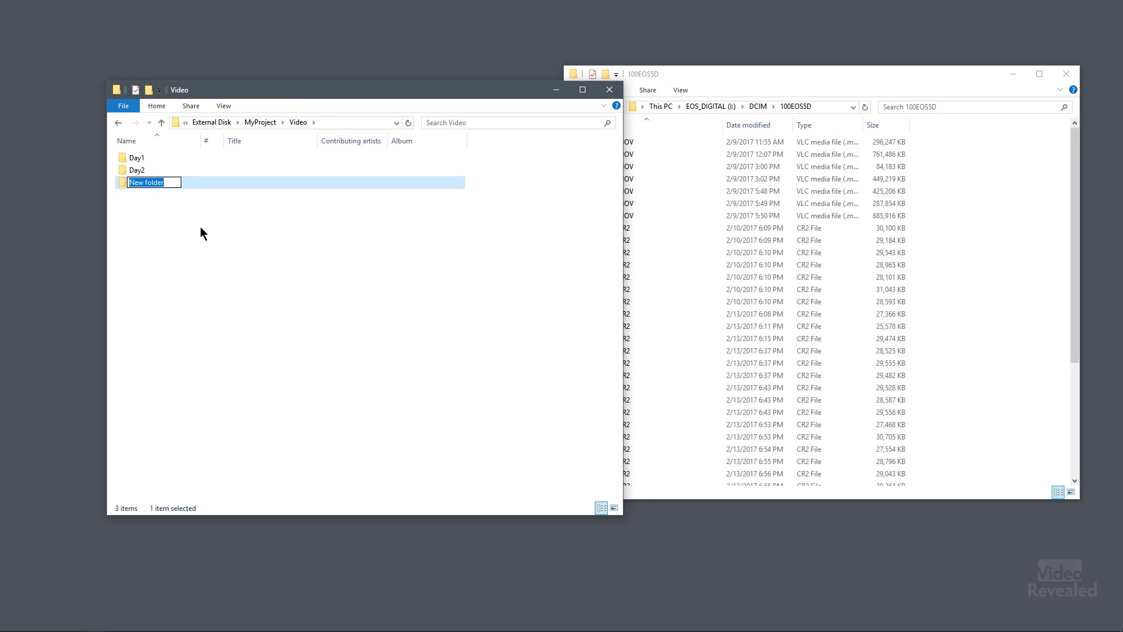
{"action": "type", "text": "5D"}
{"action": "key", "text": "Return"}
{"action": "key", "text": "Return"}
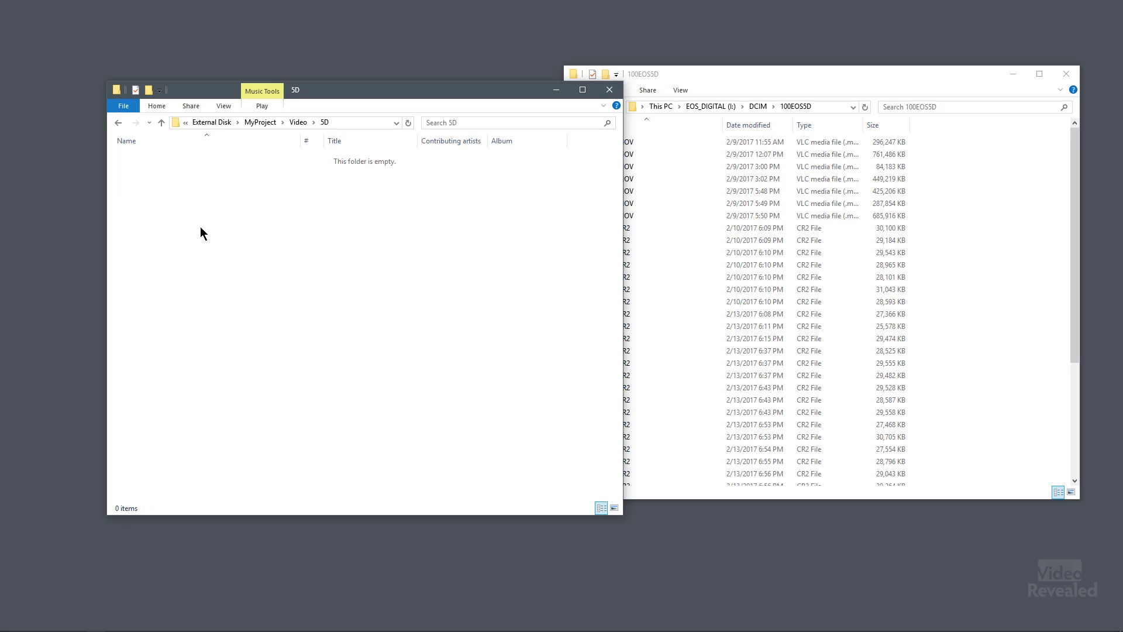
- Select the seven MOV clips, 1Z0A9958.MOV through the last, in the 100EOS5D camera card folder
{"action": "left_click", "coordinate": [718, 76]}
{"action": "left_click", "coordinate": [616, 143]}
{"action": "left_click", "coordinate": [598, 214], "text": "shift"}
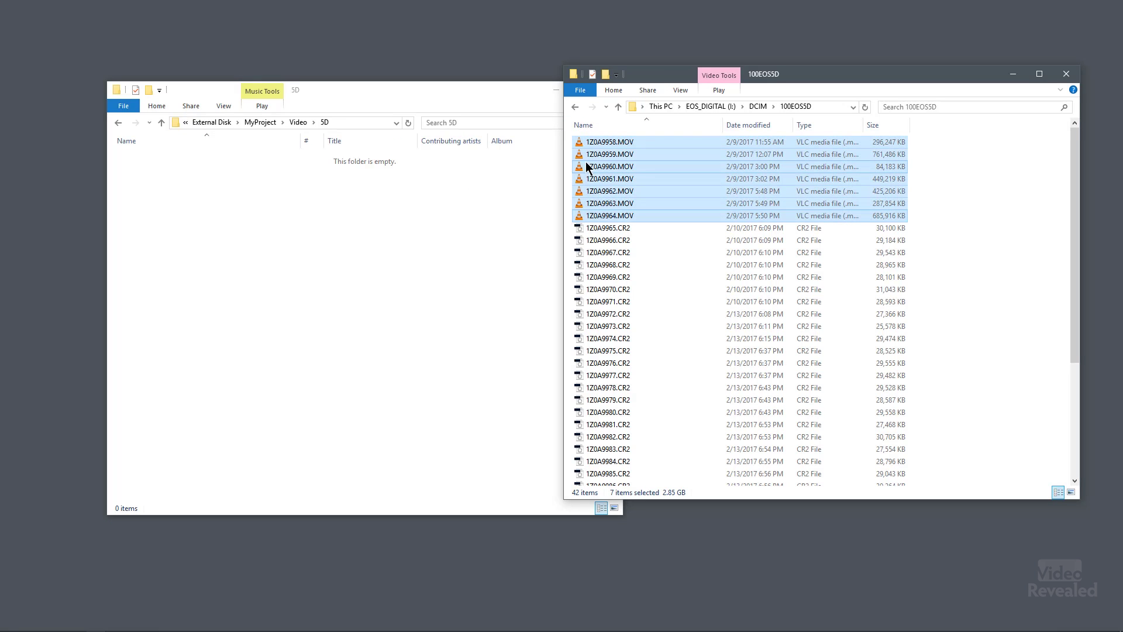
{"action": "left_click", "coordinate": [409, 251]}
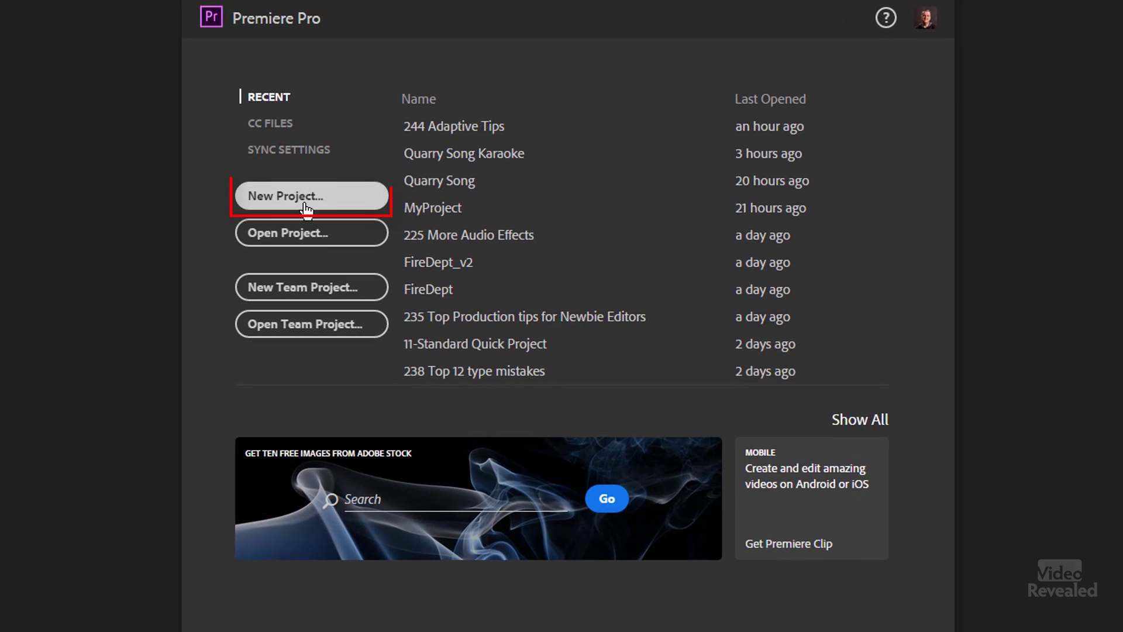
- Create a new project named MyProject with its location set to SSD-Media (H:)\MyProject
{"action": "left_click", "coordinate": [305, 208]}
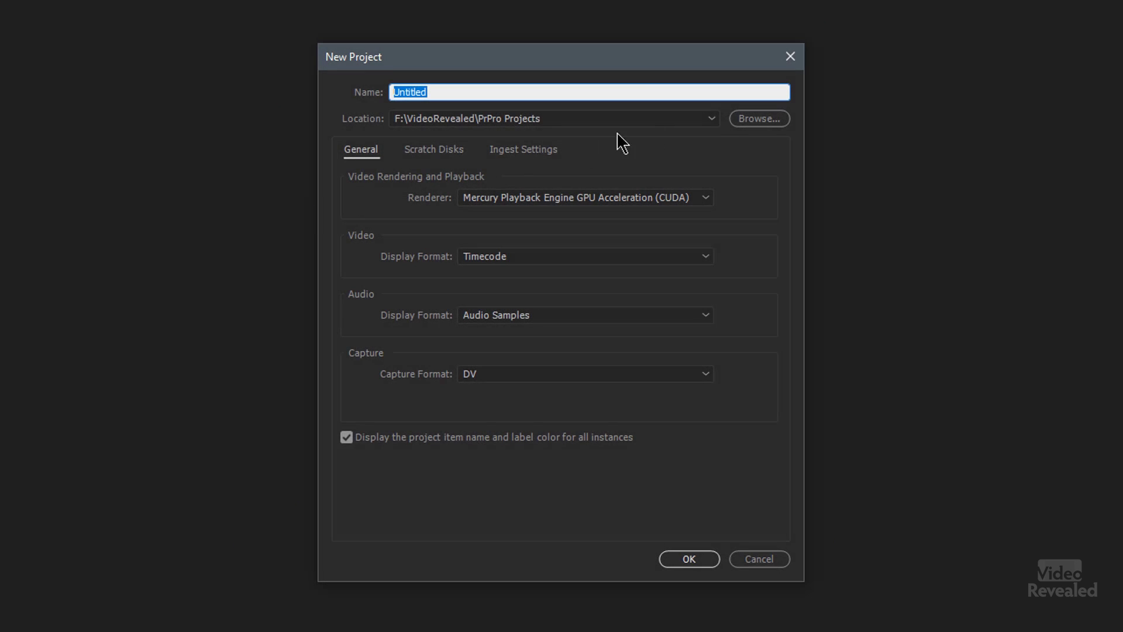
{"action": "left_click", "coordinate": [757, 118]}
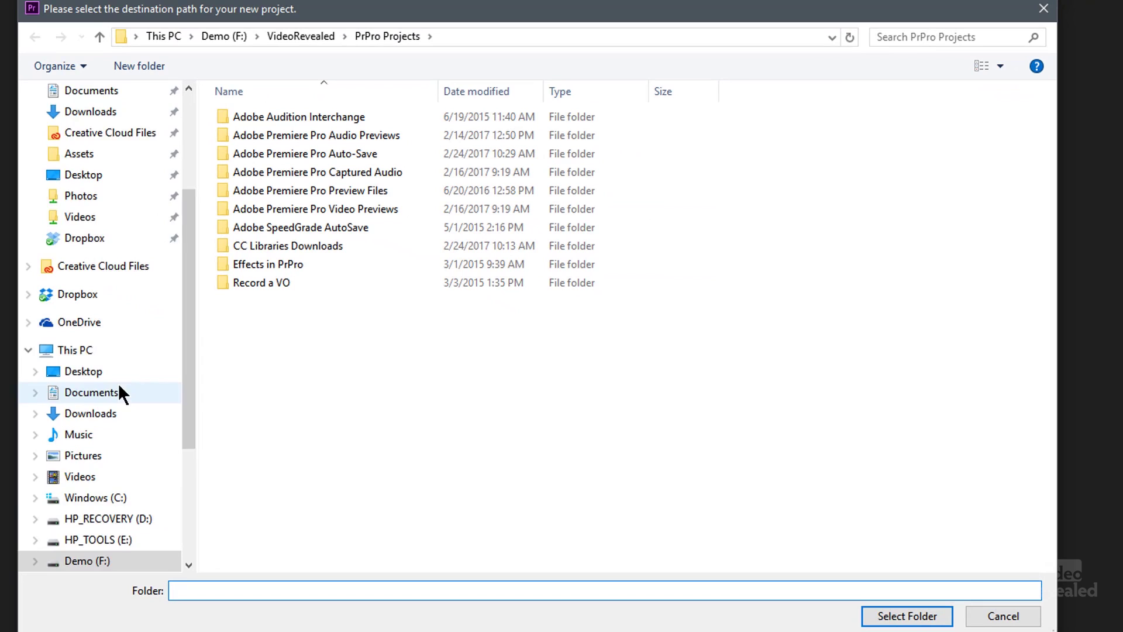
{"action": "scroll", "coordinate": [429, 515], "scroll_direction": "down", "scroll_amount": 4}
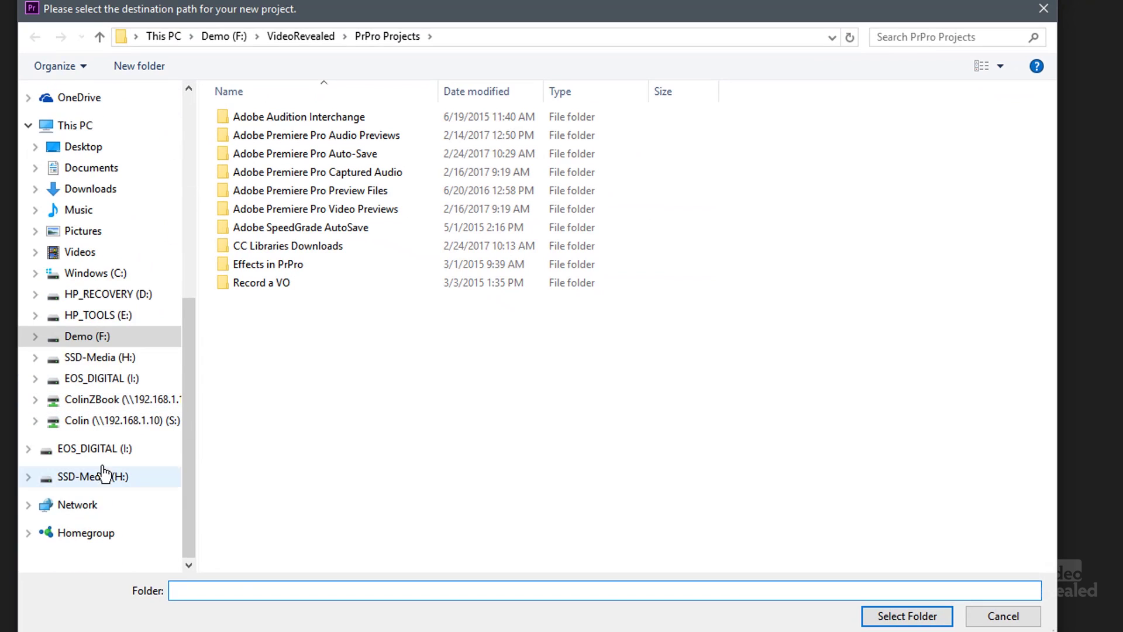
{"action": "left_click", "coordinate": [100, 476]}
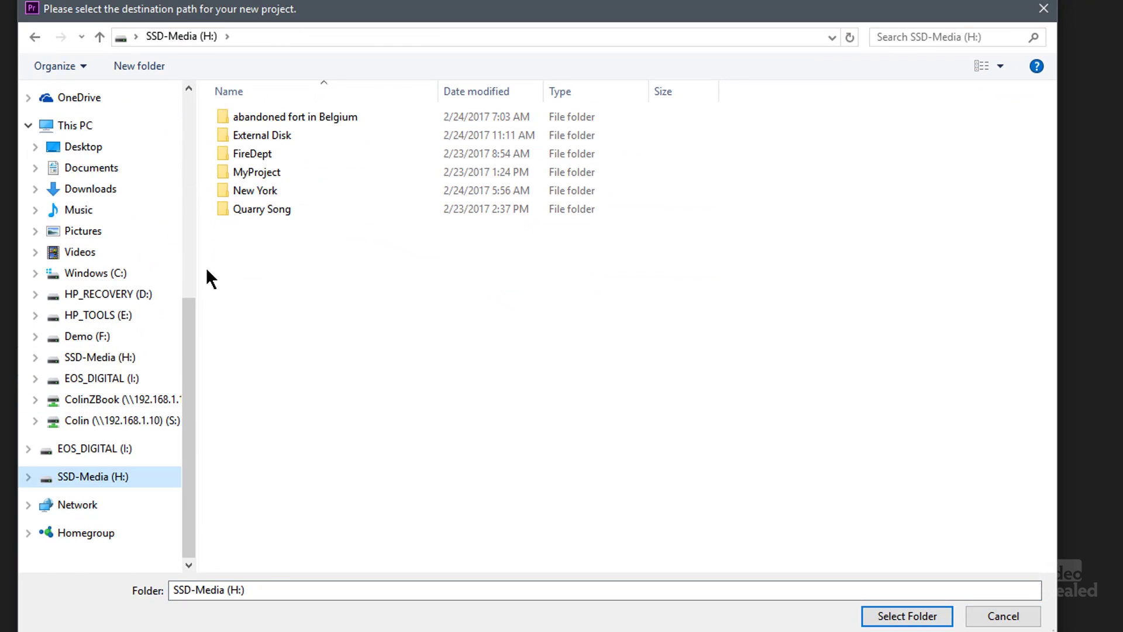
{"action": "double_click", "coordinate": [289, 171]}
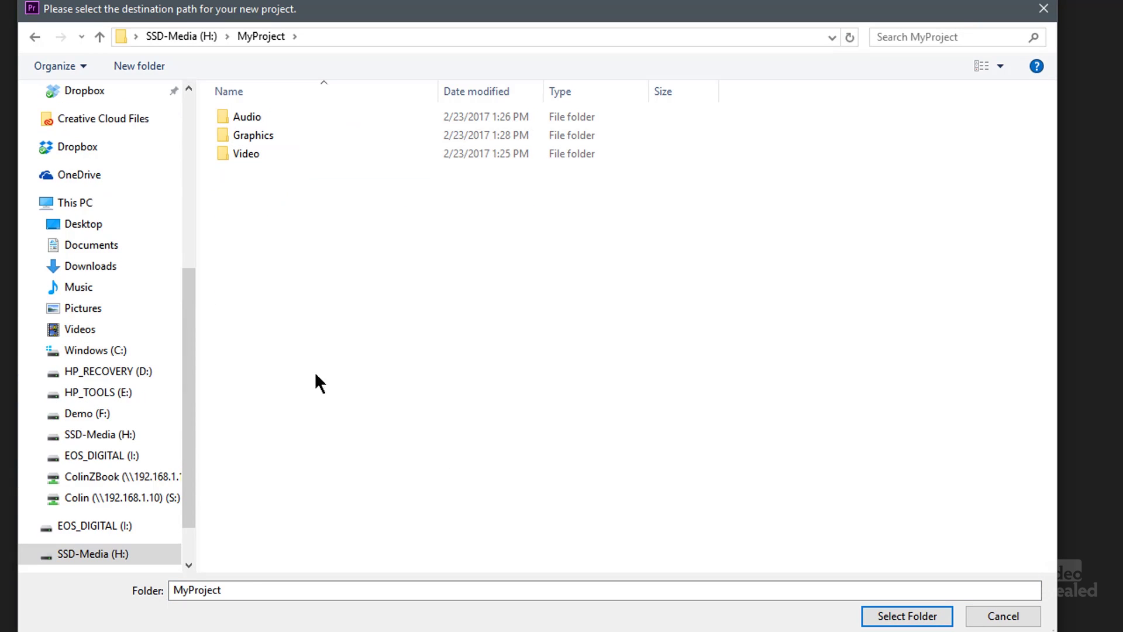
{"action": "double_click", "coordinate": [221, 589]}
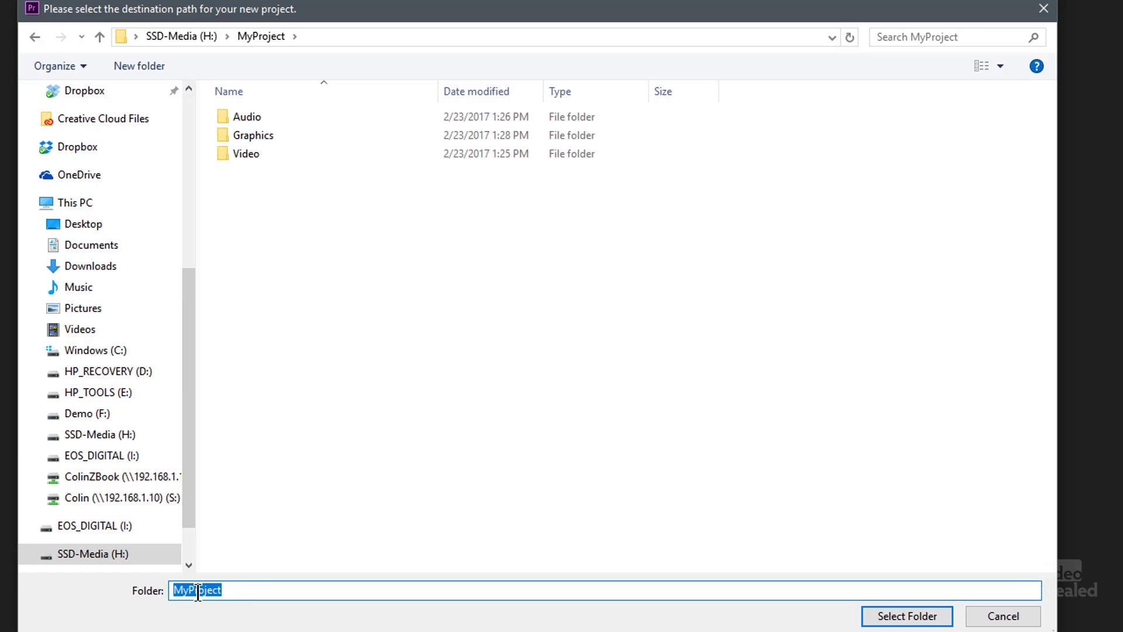
{"action": "left_click", "coordinate": [907, 616]}
{"action": "left_click", "coordinate": [380, 53]}
{"action": "type", "text": "MyProject"}
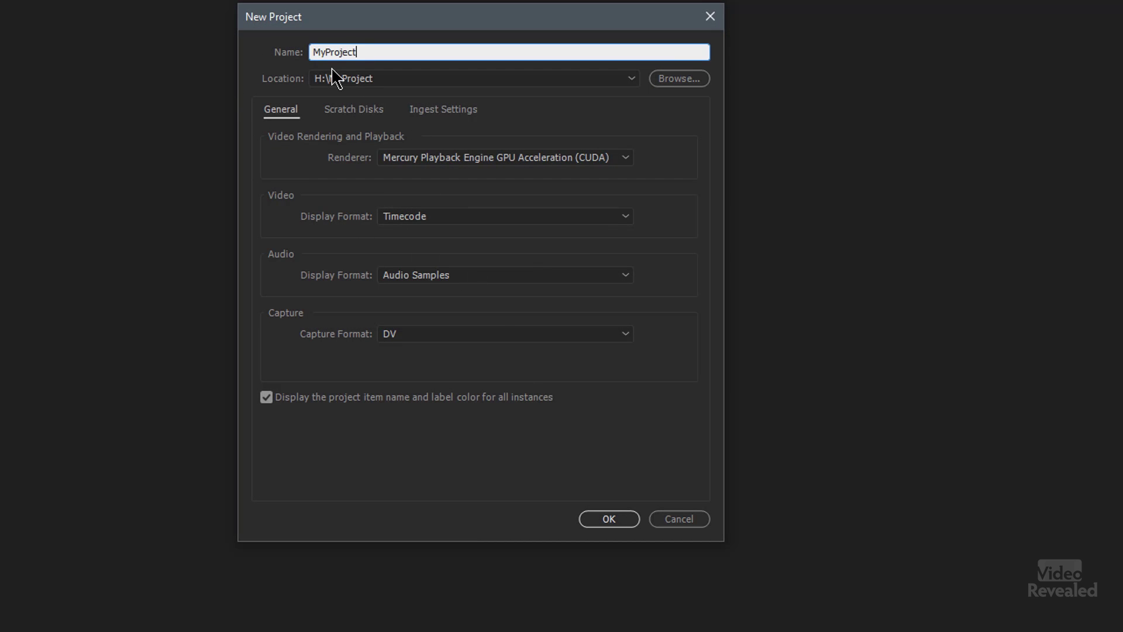
{"action": "left_click", "coordinate": [608, 518]}
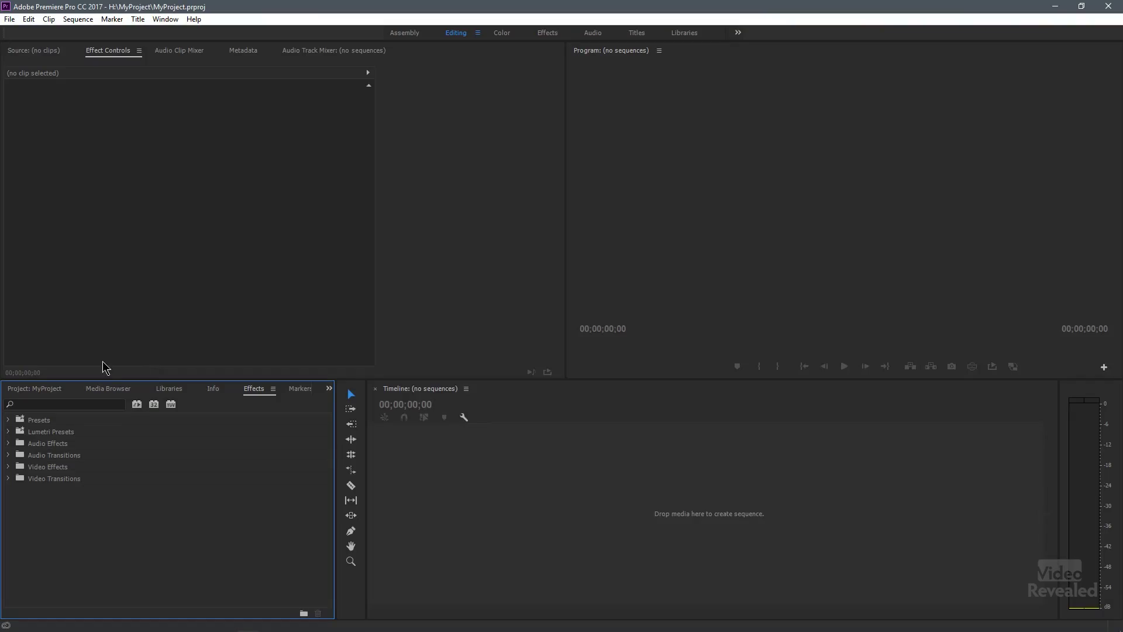
- Activate the empty Project: MyProject panel
{"action": "left_click", "coordinate": [53, 390]}
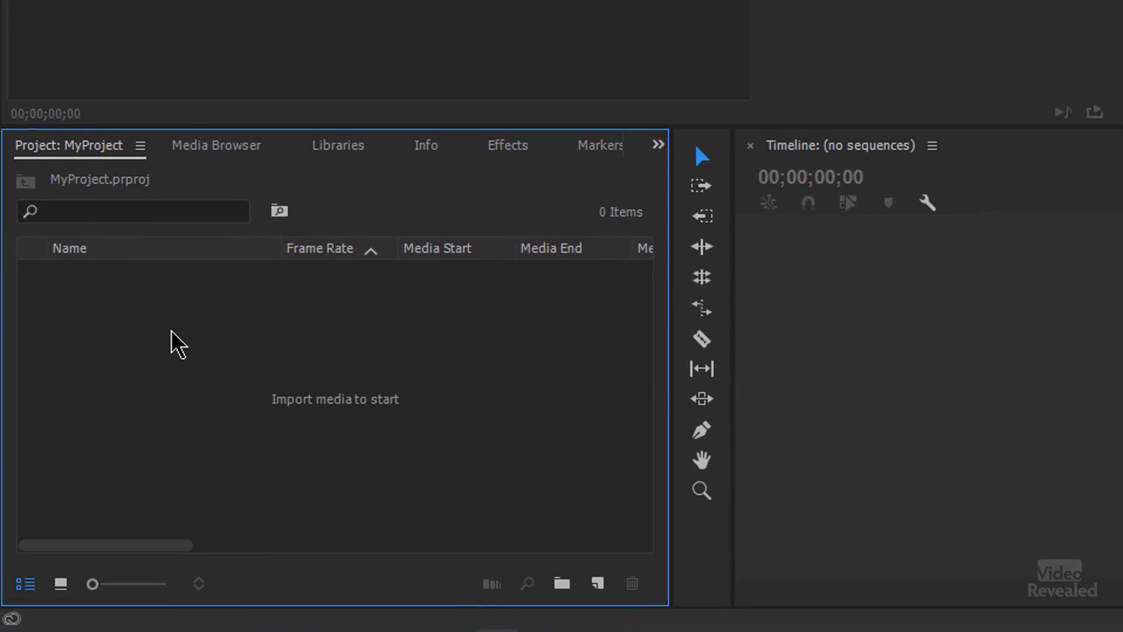
- In the Media Browser, navigate to the MyProject folder on the SSD-Media (H:) drive
{"action": "left_click", "coordinate": [211, 156]}
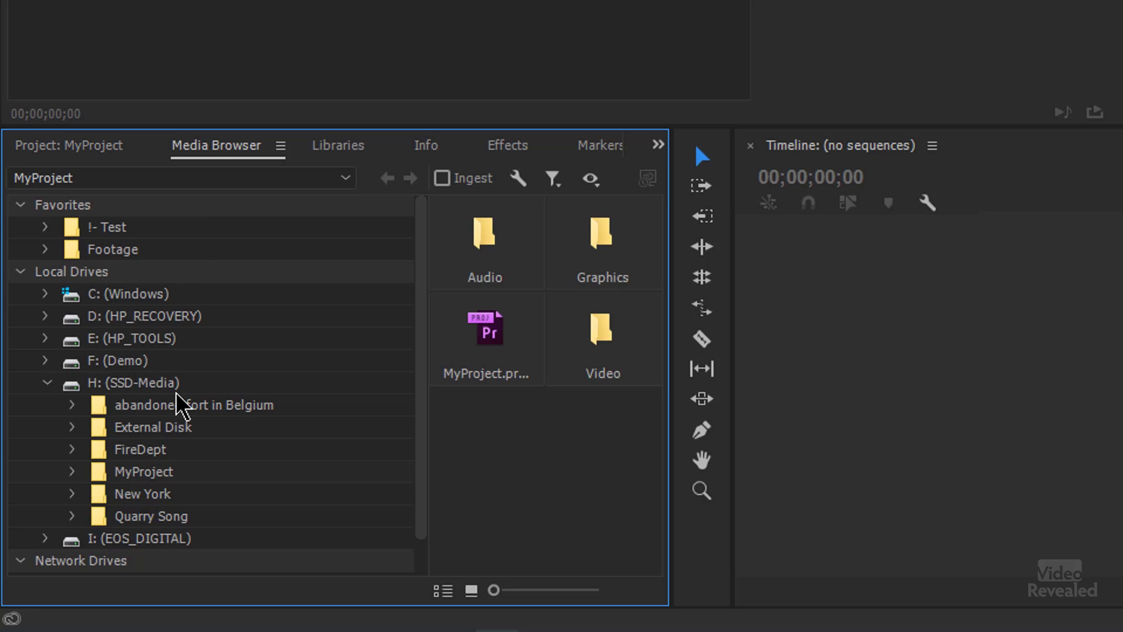
{"action": "left_click", "coordinate": [155, 383]}
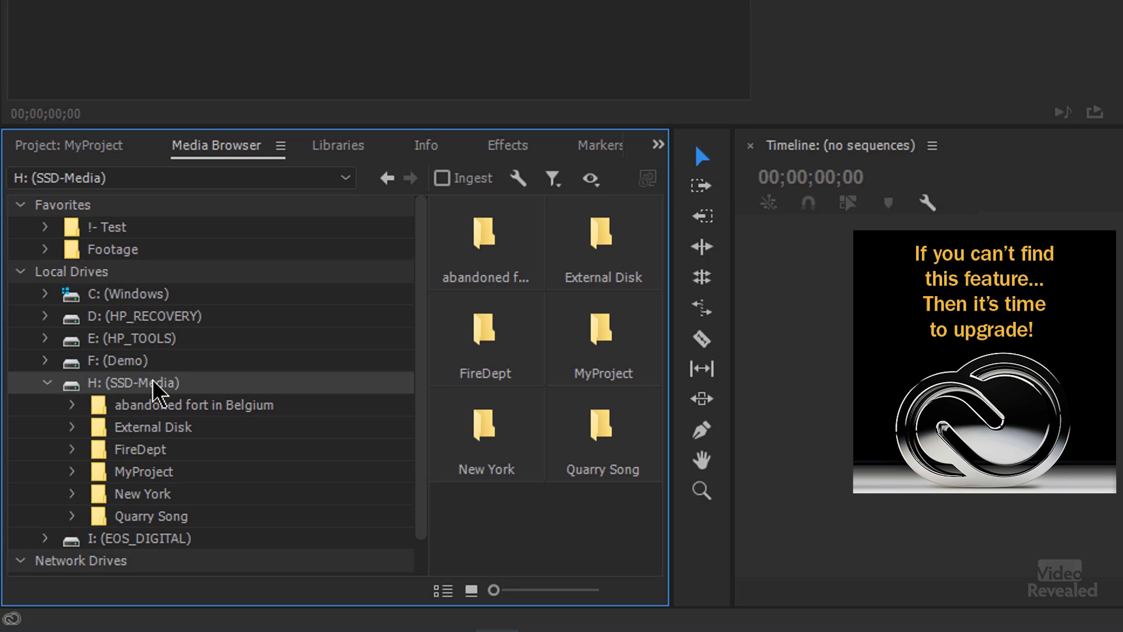
{"action": "left_click", "coordinate": [42, 383]}
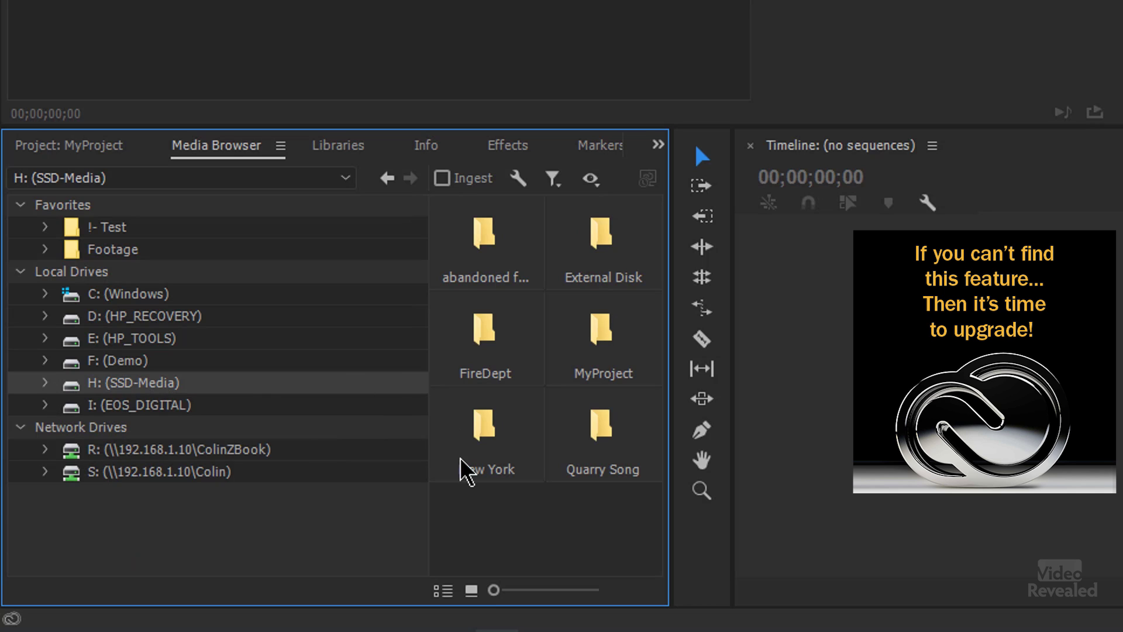
{"action": "double_click", "coordinate": [602, 354]}
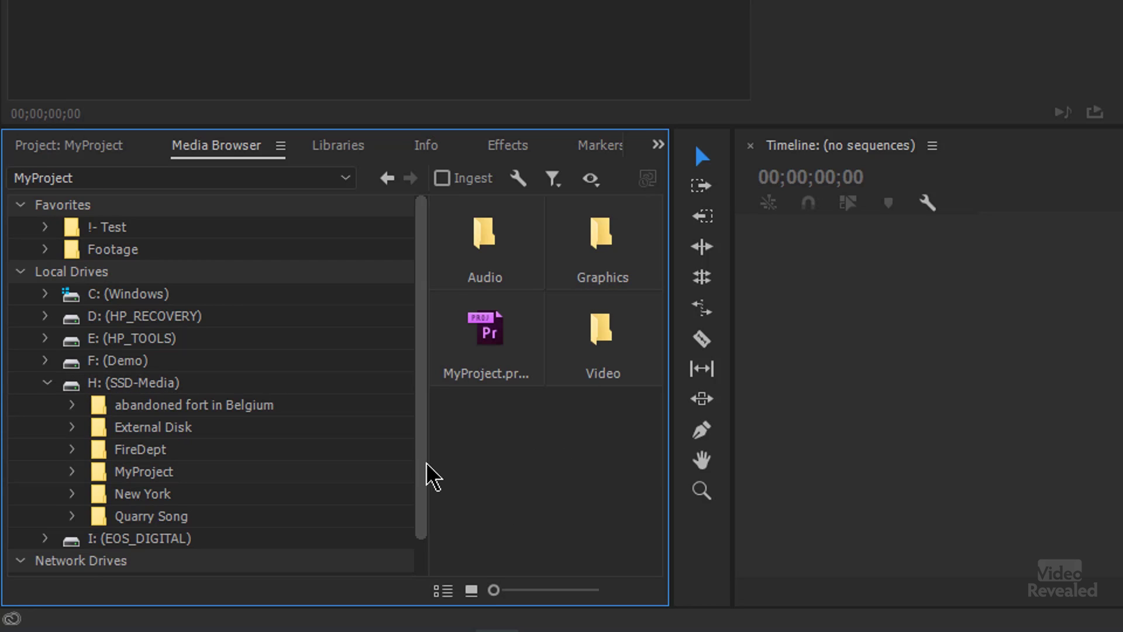
{"action": "scroll", "coordinate": [430, 468], "scroll_direction": "down", "scroll_amount": 2}
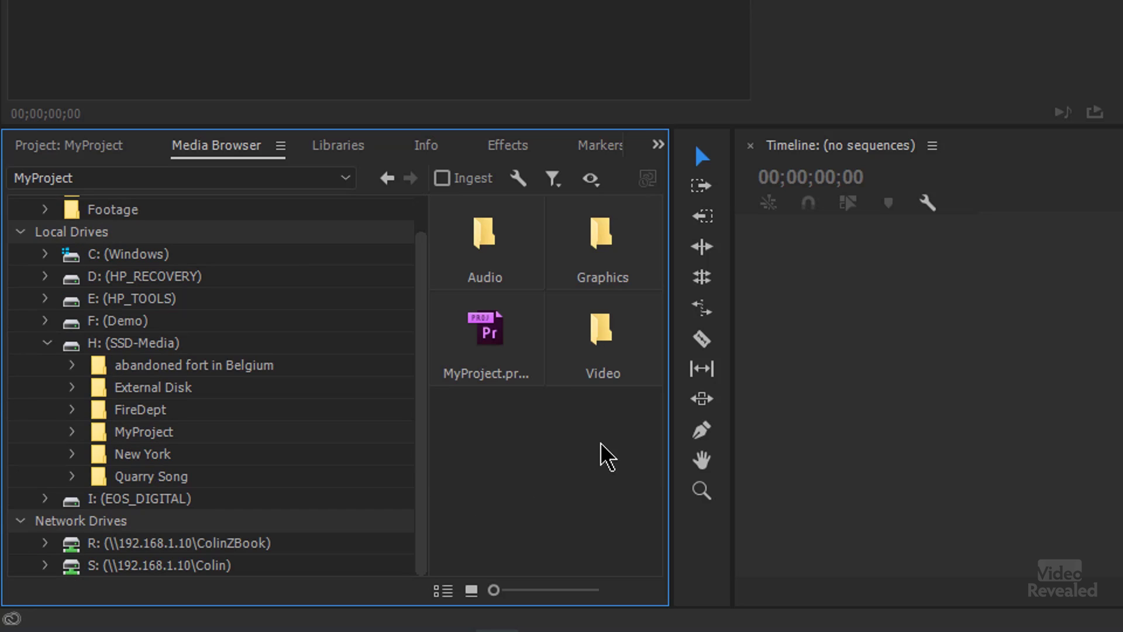
- Widen the contents pane, switch to List View, and select the Video, Graphics and Audio folders
{"action": "left_click_drag", "start_coordinate": [425, 472], "coordinate": [307, 494]}
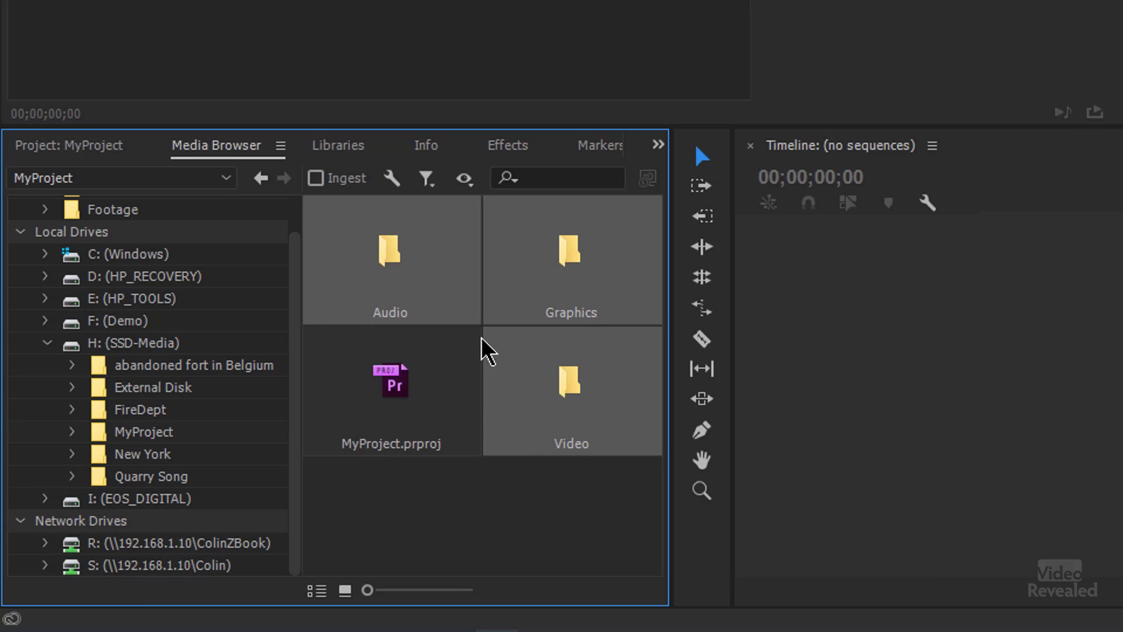
{"action": "left_click", "coordinate": [316, 590]}
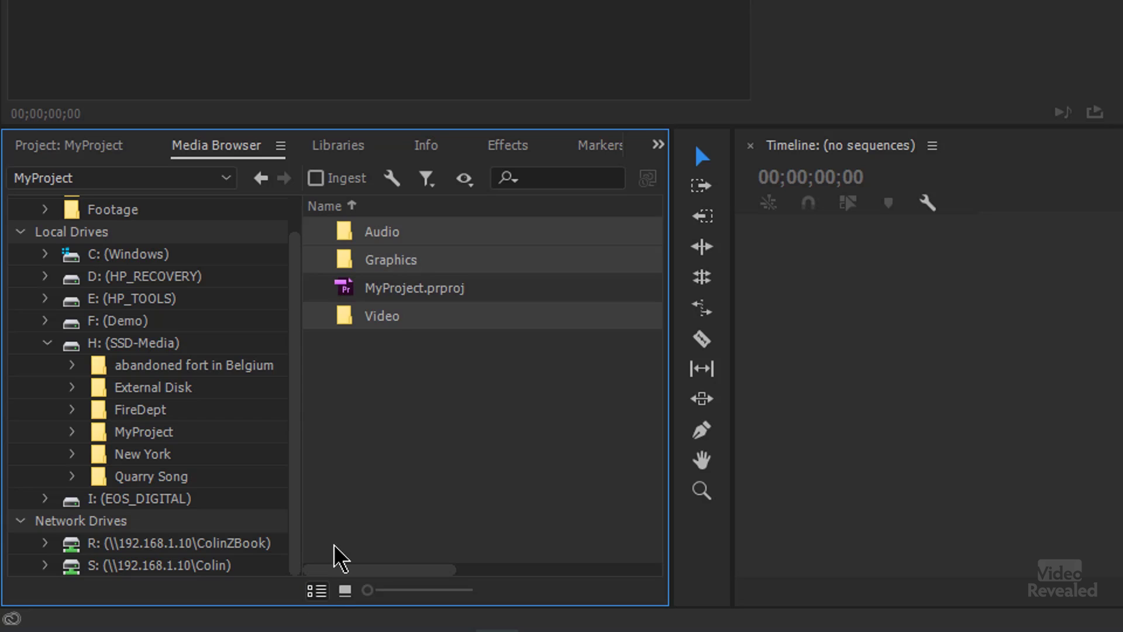
{"action": "left_click", "coordinate": [398, 374]}
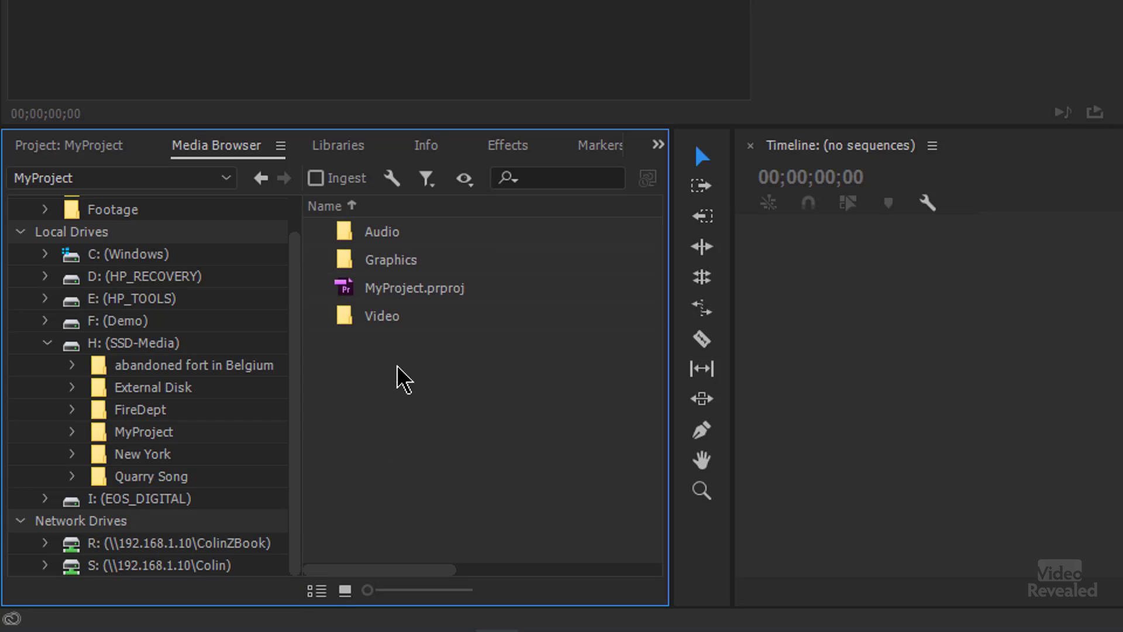
{"action": "left_click", "coordinate": [345, 321]}
{"action": "left_click", "coordinate": [353, 261], "text": "ctrl"}
{"action": "left_click", "coordinate": [357, 236], "text": "ctrl"}
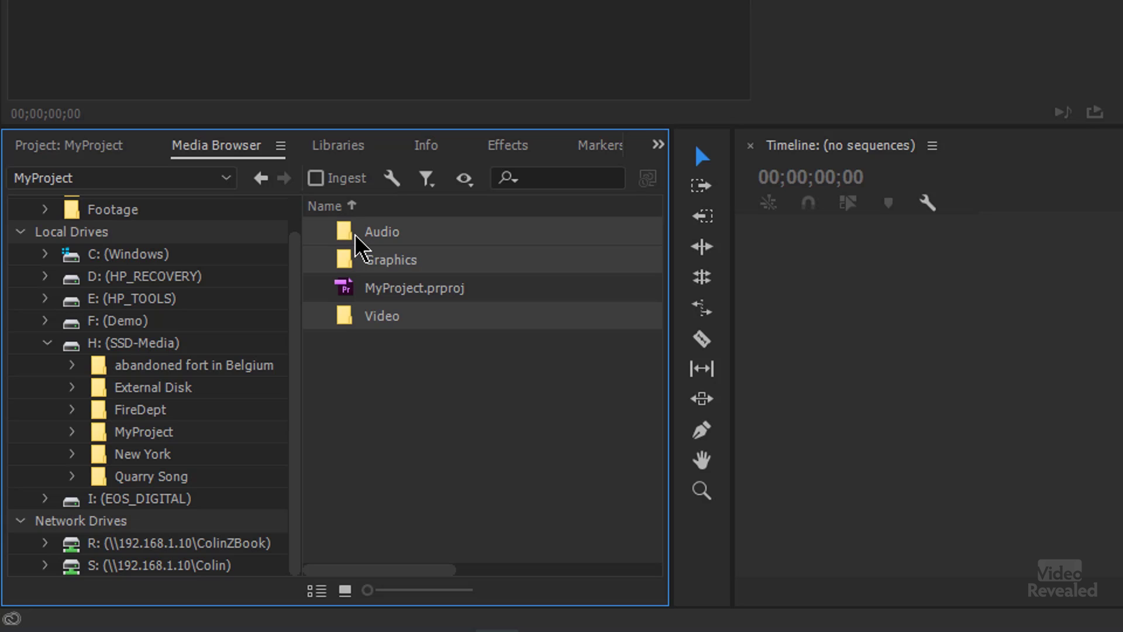
- Import the selected Audio, Graphics and Video folders into the project as bins
{"action": "right_click", "coordinate": [358, 231]}
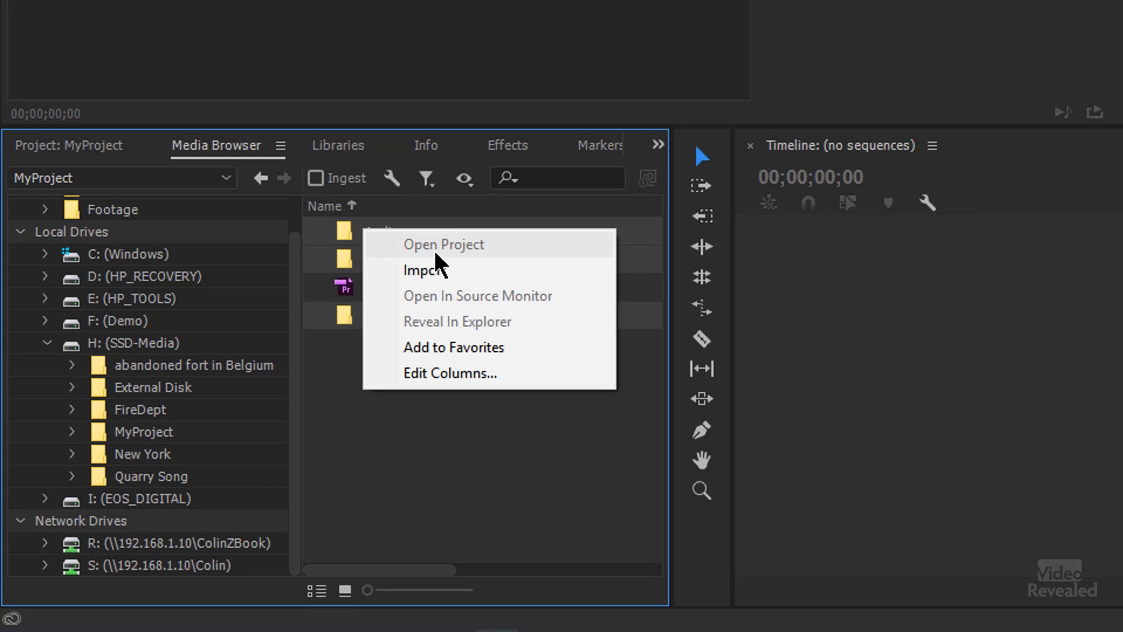
{"action": "left_click", "coordinate": [455, 271]}
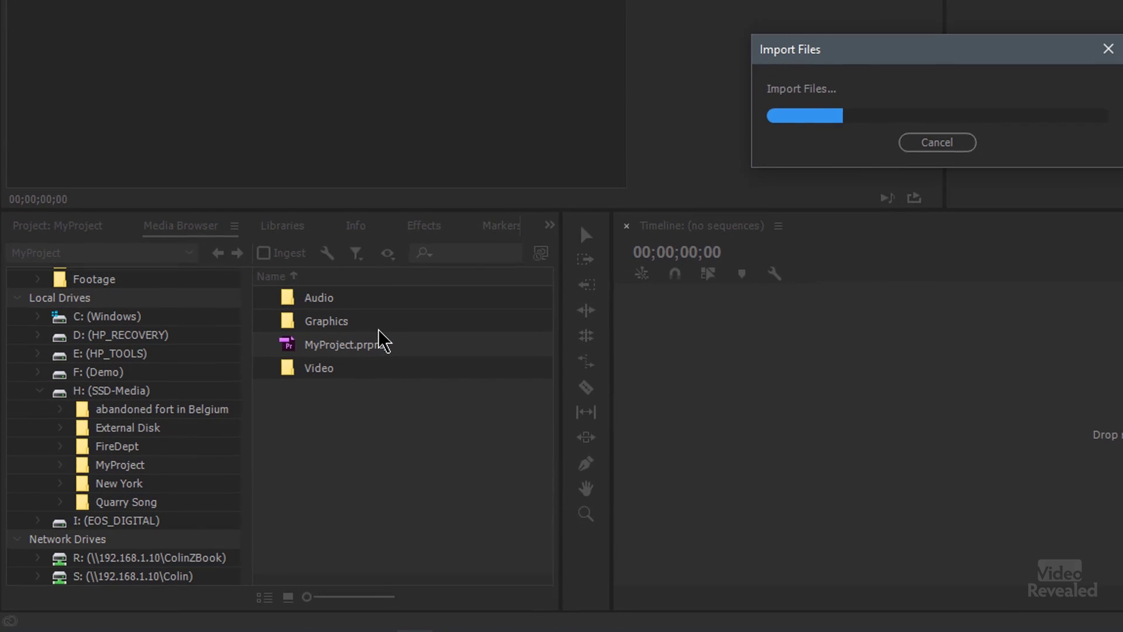
{"action": "left_click", "coordinate": [56, 226]}
{"action": "left_click", "coordinate": [101, 455]}
- Expand the Video bin with its Day1 and A015_C032_102933.RD sub-bins
{"action": "left_click", "coordinate": [52, 380]}
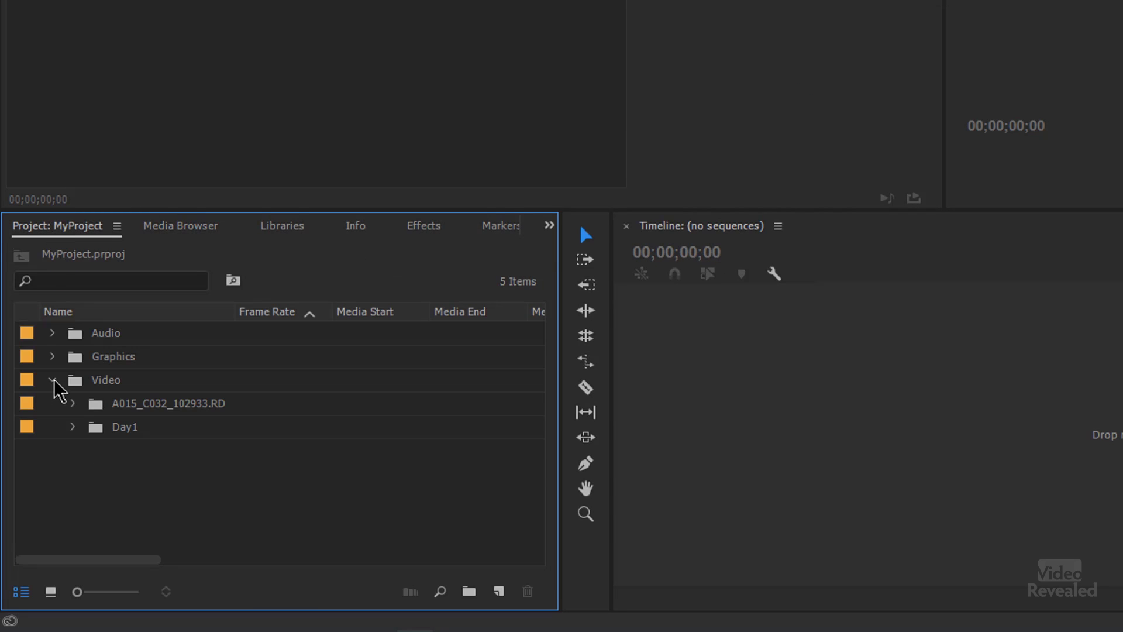
{"action": "left_click", "coordinate": [73, 427]}
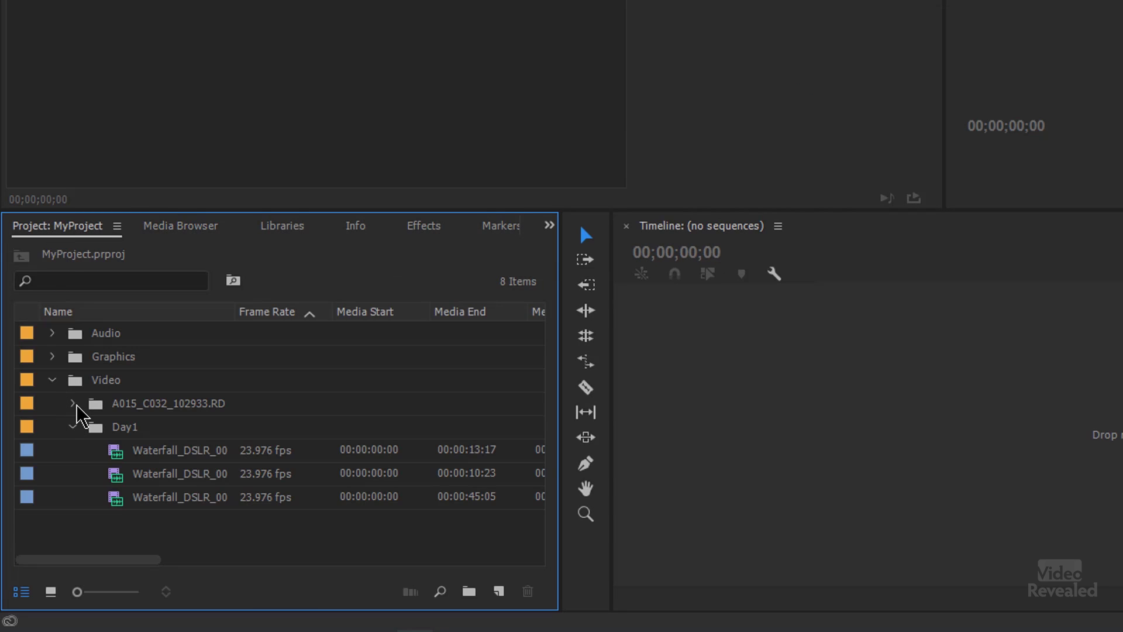
{"action": "left_click", "coordinate": [73, 403]}
{"action": "left_click", "coordinate": [52, 379]}
{"action": "left_click", "coordinate": [53, 379]}
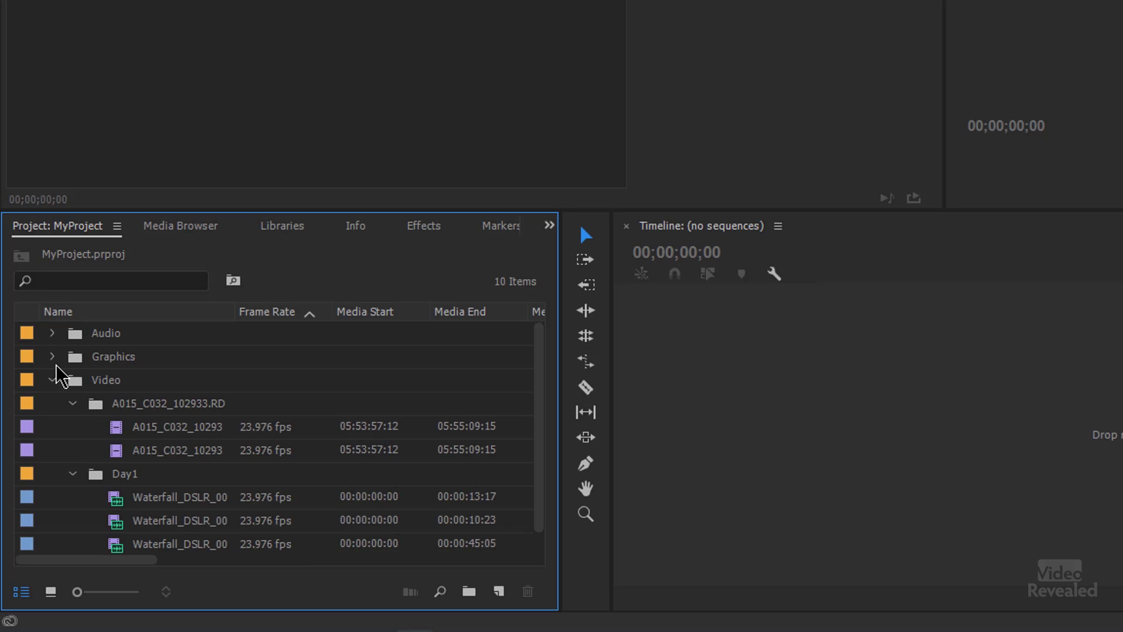
- Expand the Graphics (Photos, Logos) and Audio (Music, Dialog) bins, then maximize the Project panel
{"action": "left_click", "coordinate": [52, 357]}
{"action": "left_click", "coordinate": [72, 402]}
{"action": "left_click", "coordinate": [73, 380]}
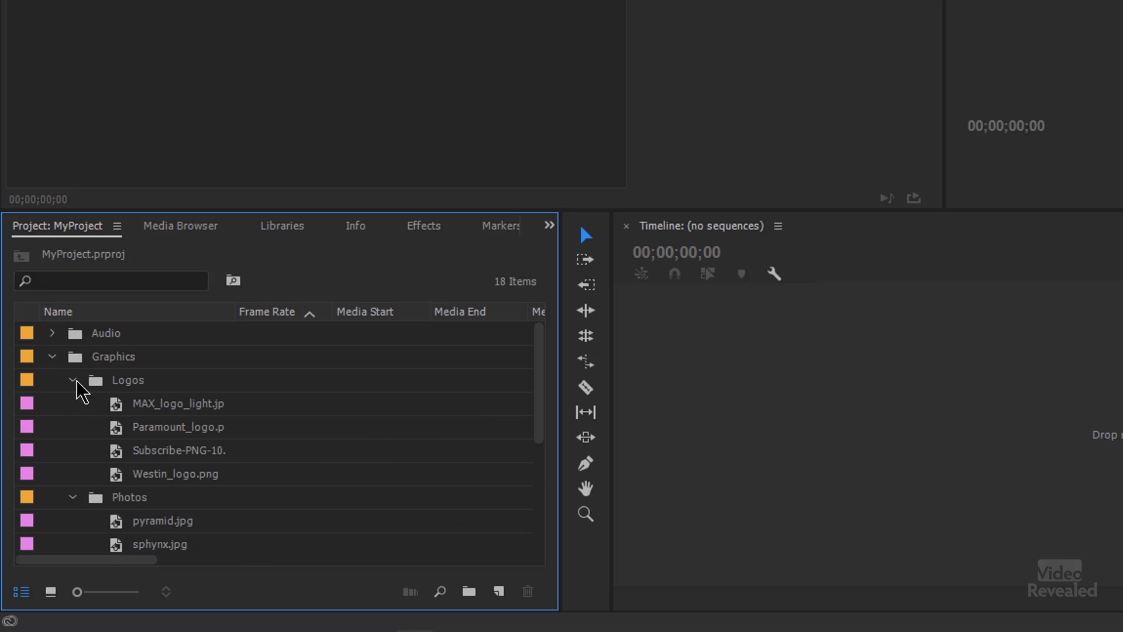
{"action": "left_click", "coordinate": [52, 333]}
{"action": "left_click", "coordinate": [72, 379]}
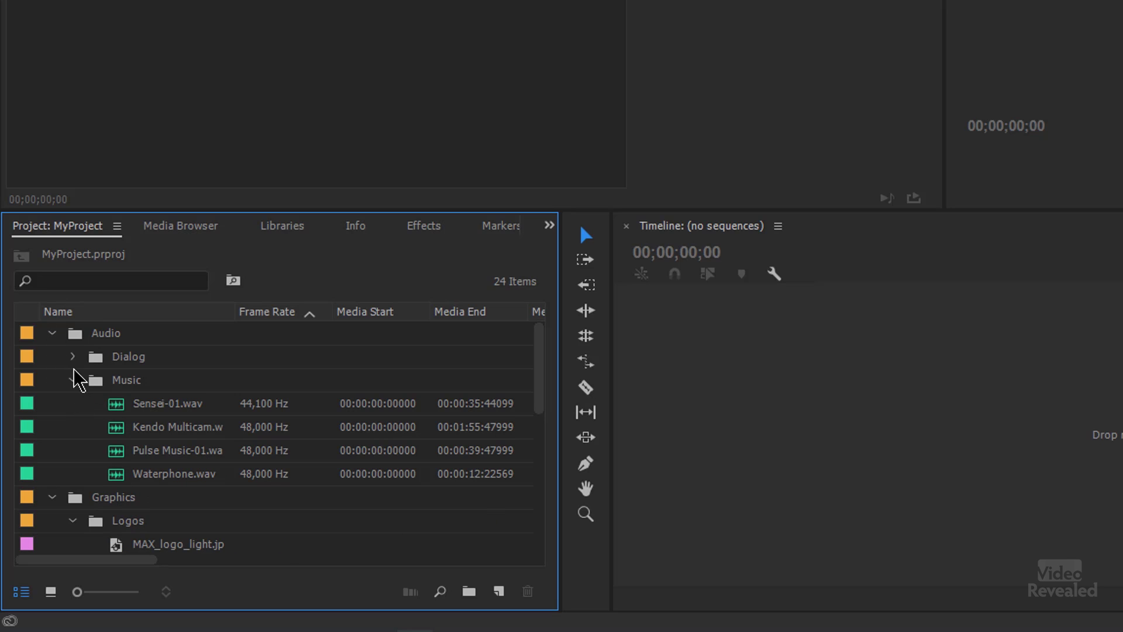
{"action": "left_click", "coordinate": [72, 357]}
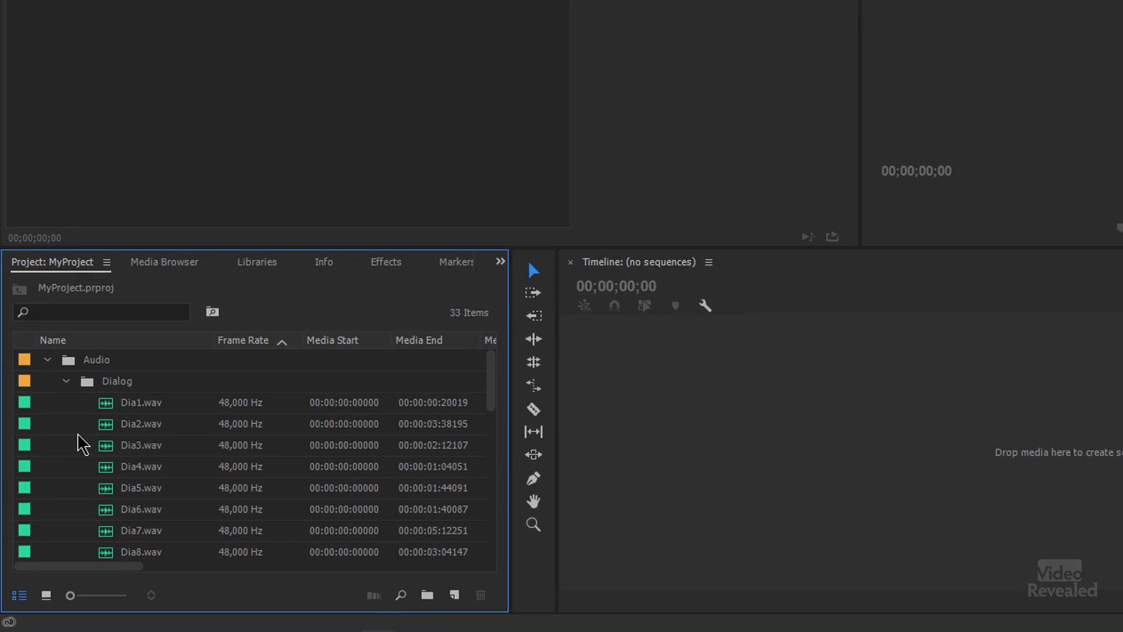
{"action": "key", "text": "grave"}
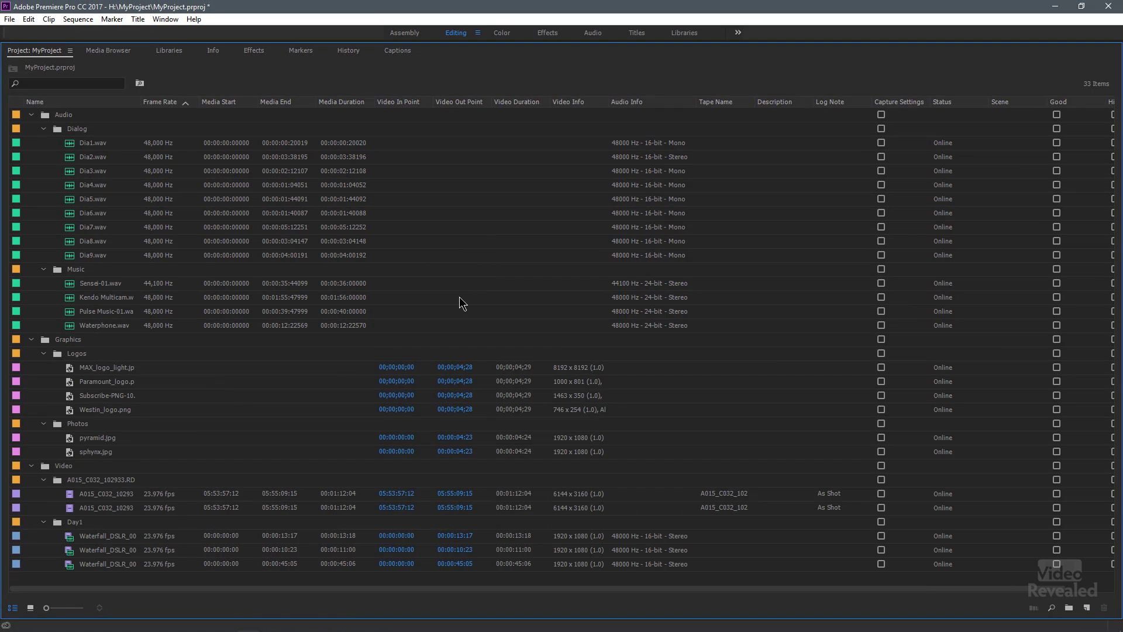